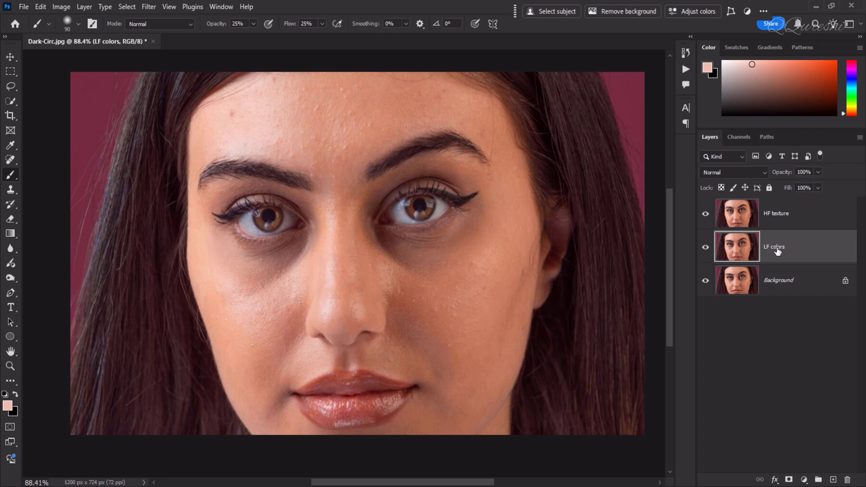
Step: Apply a 3.0-pixel Gaussian Blur to the LF colors layer with HF texture hidden, and make HF texture visible and active again
left_click(705, 213)
left_click(149, 6)
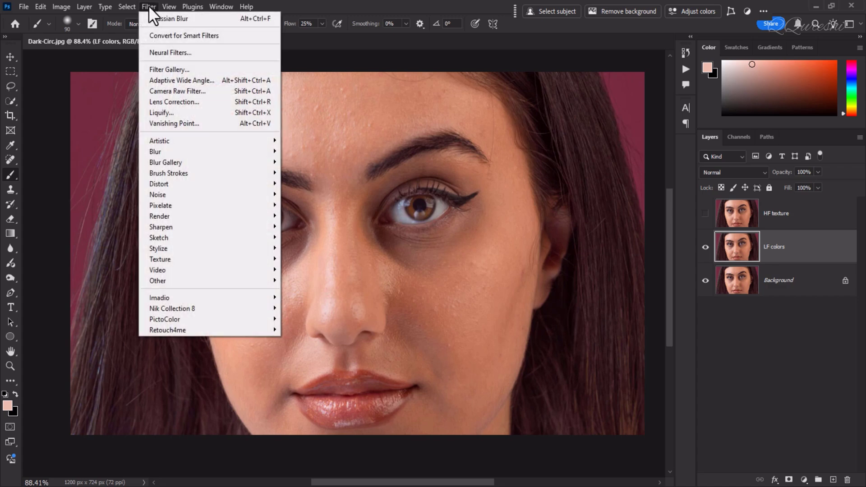
mouse_move(159, 150)
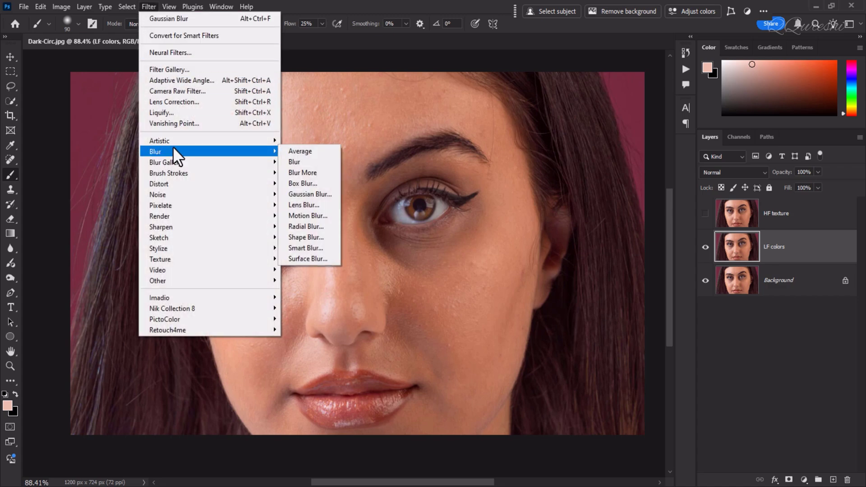
left_click(310, 195)
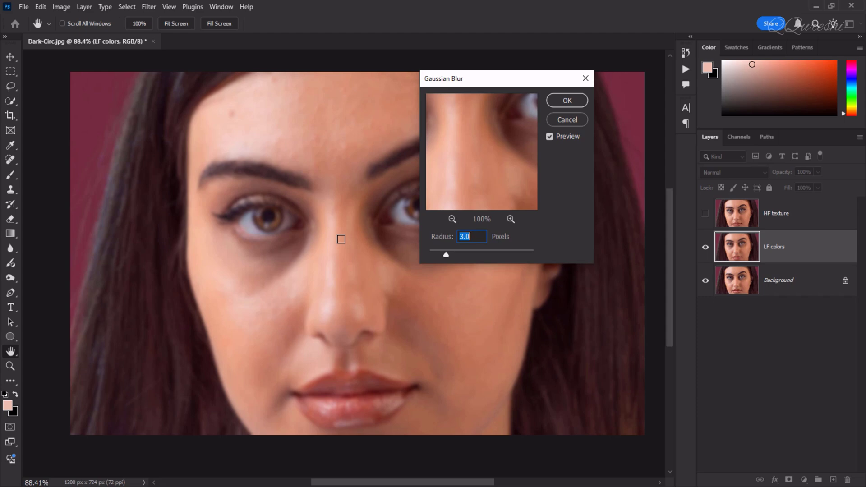
left_click_drag(493, 80, 554, 50)
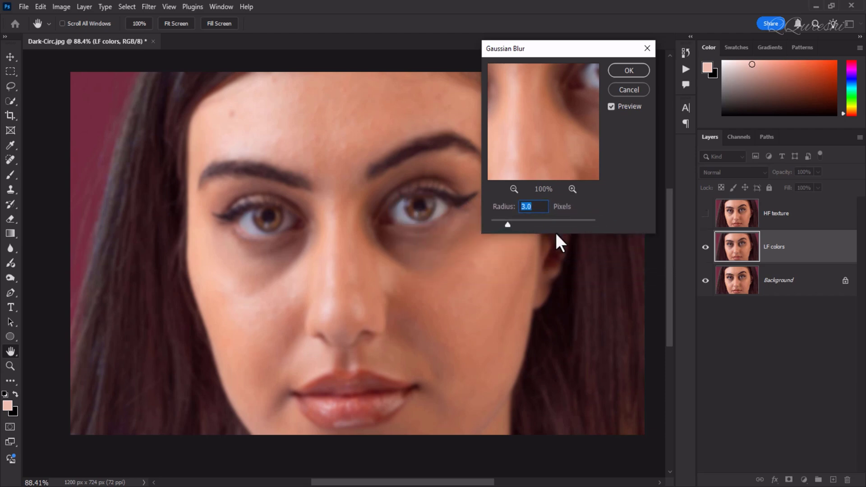
left_click(637, 69)
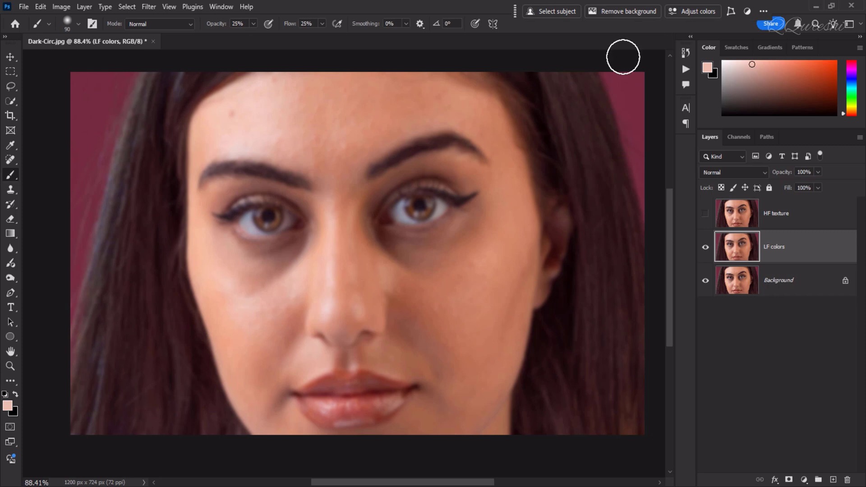
left_click(779, 220)
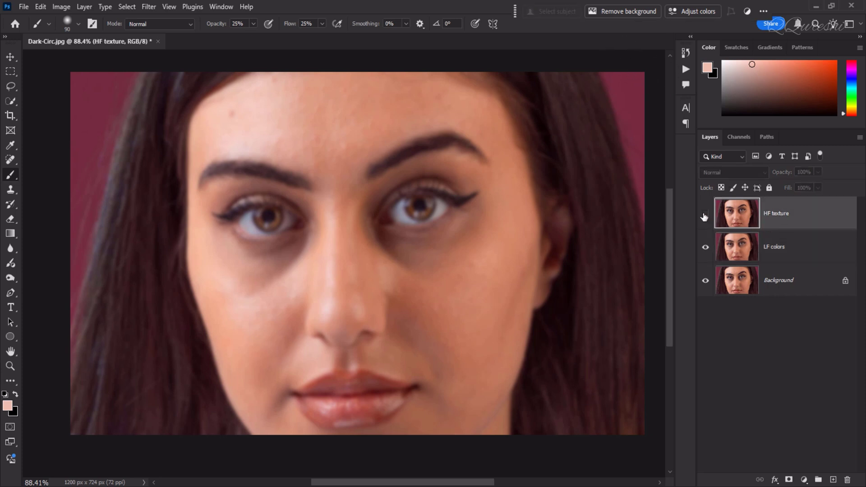
left_click(706, 218)
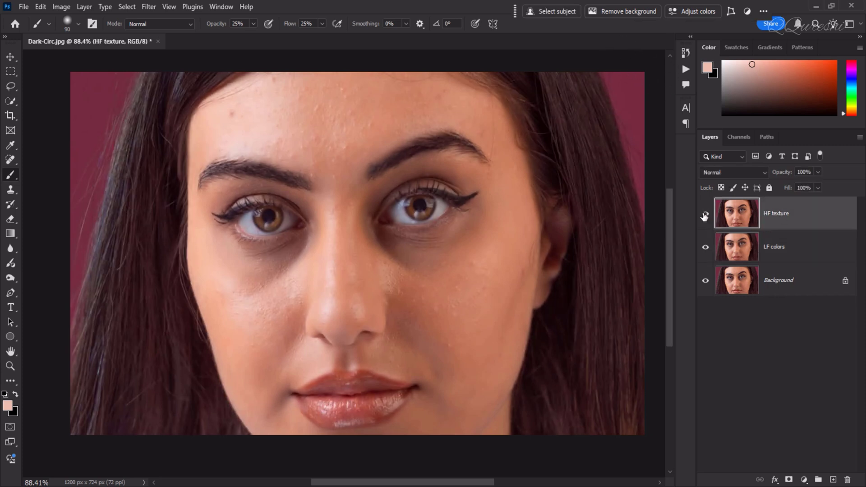
Step: Try to apply the LF colors layer to HF texture with Apply Image, using Subtract blending
left_click(62, 6)
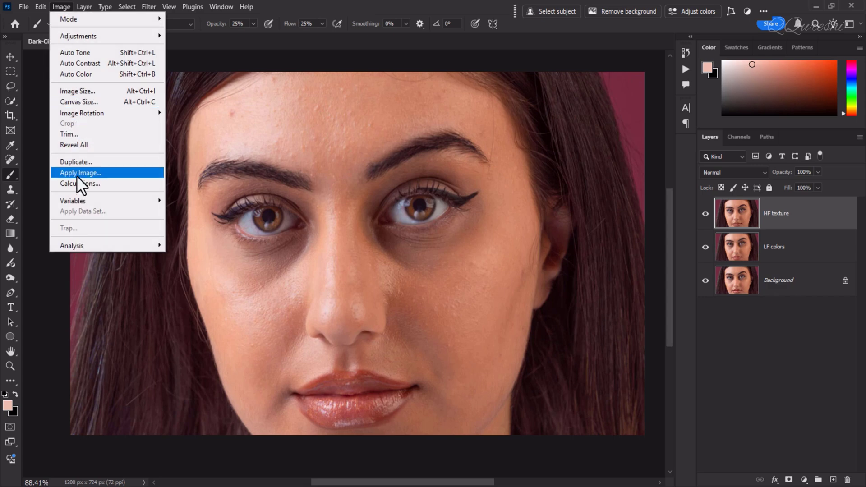
left_click(91, 173)
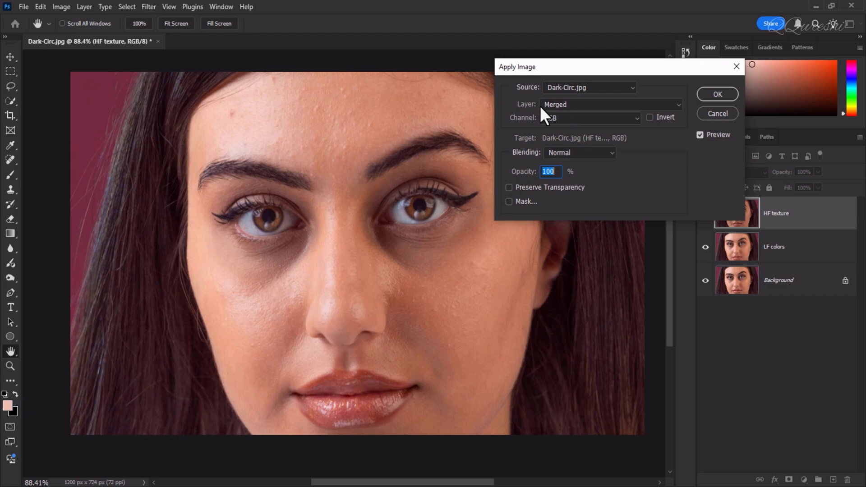
left_click(587, 104)
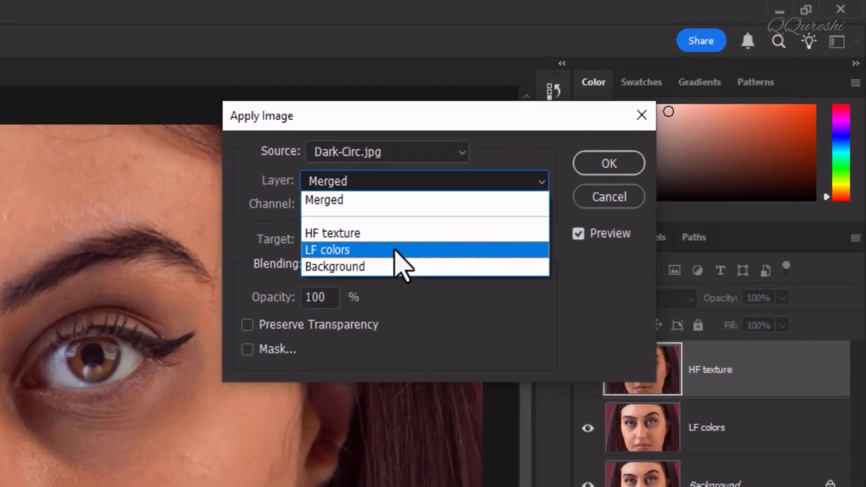
left_click(397, 250)
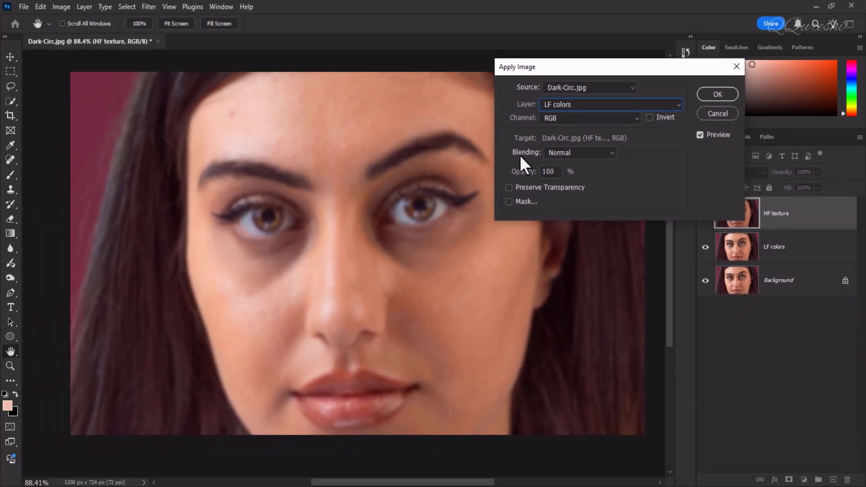
left_click(608, 152)
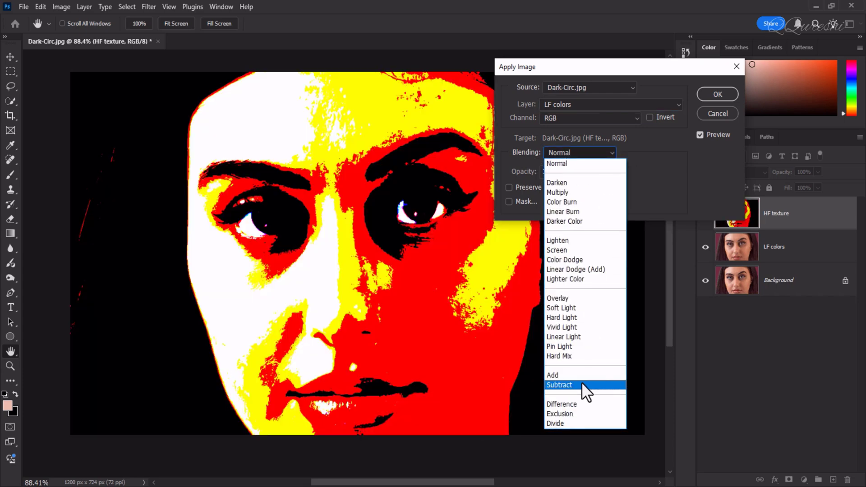
left_click(581, 383)
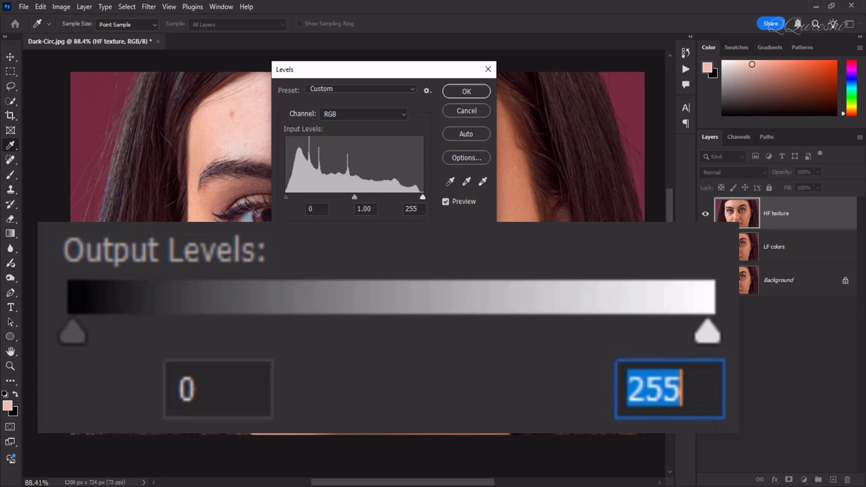
Step: Try both Levels output values of the HF texture layer at 128, and restore them to 0 and 255
type("128")
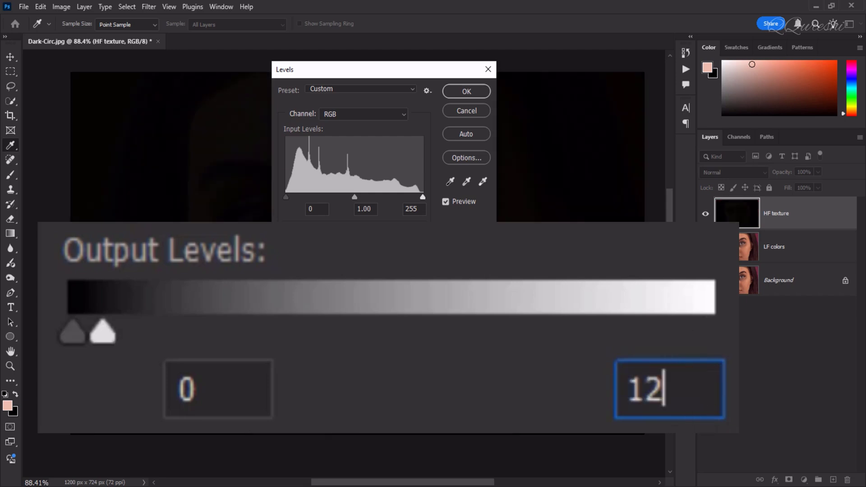
left_click(231, 390)
type("128")
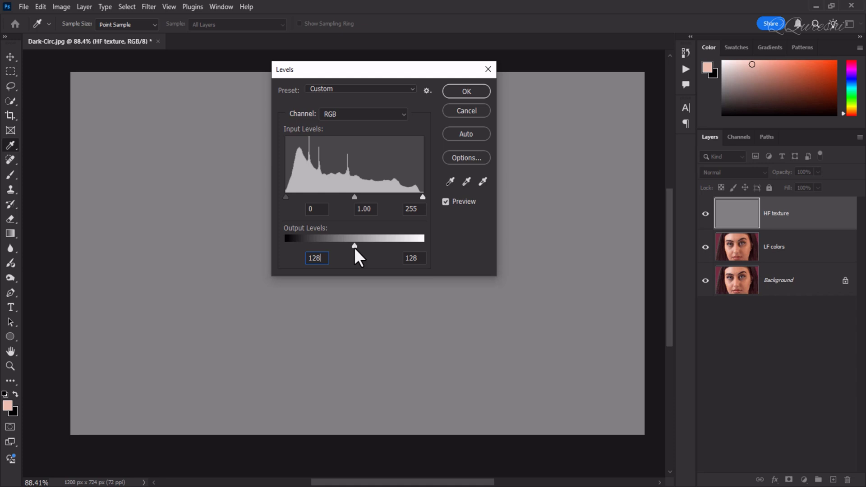
left_click_drag(354, 247, 289, 251)
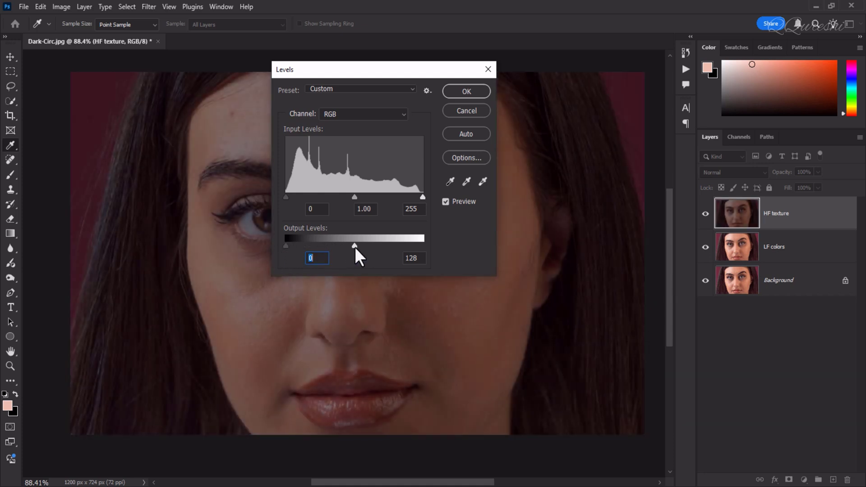
left_click_drag(354, 247, 430, 213)
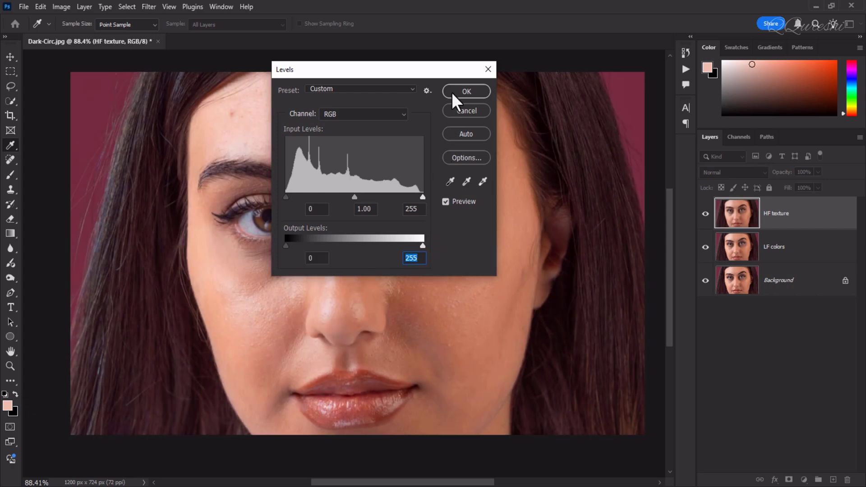
left_click(464, 91)
key("b")
Step: Set up Apply Image on the HF texture layer with LF colors as the source layer and Subtract blending
left_click(66, 7)
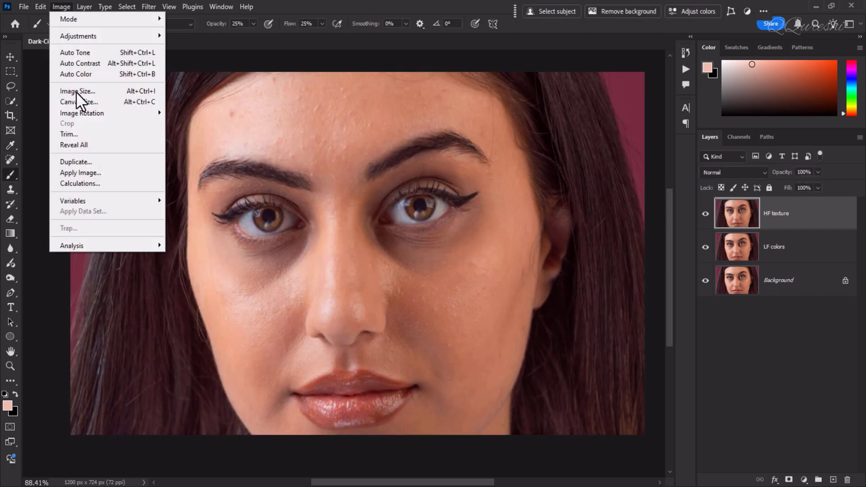
left_click(92, 174)
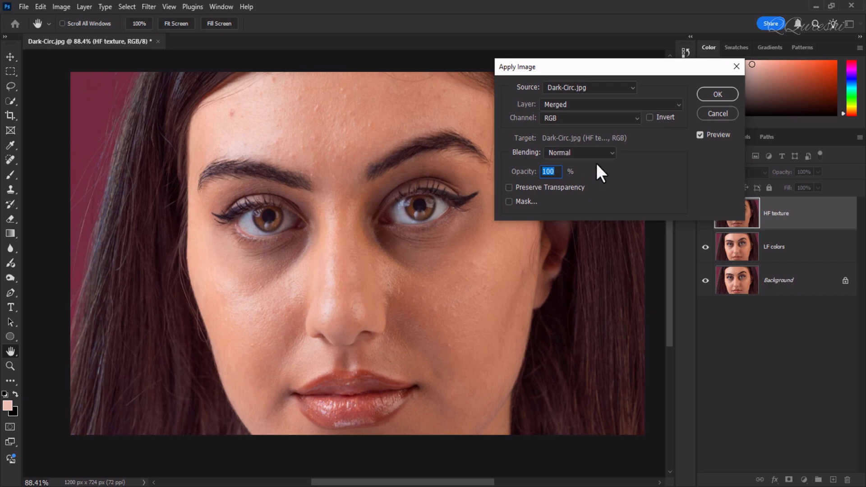
left_click(575, 104)
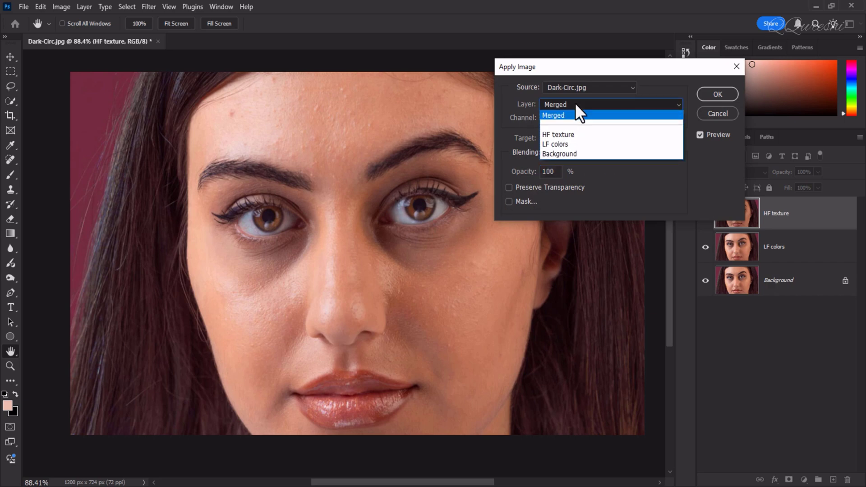
left_click(579, 143)
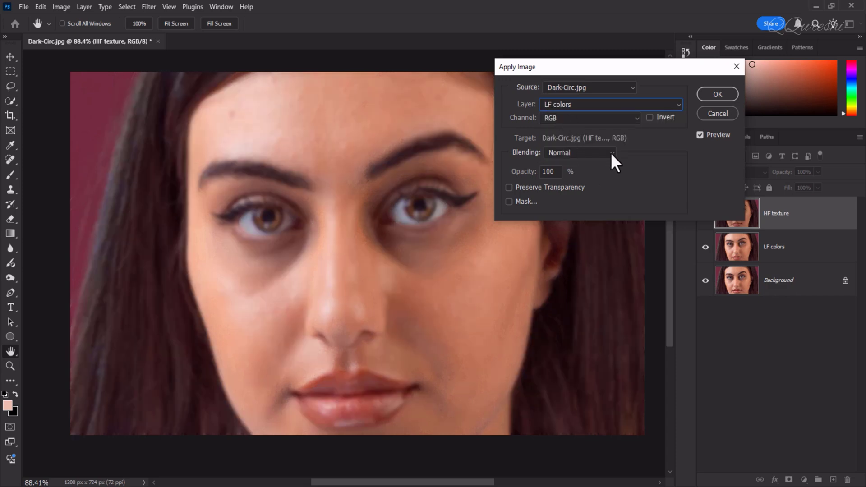
left_click(610, 153)
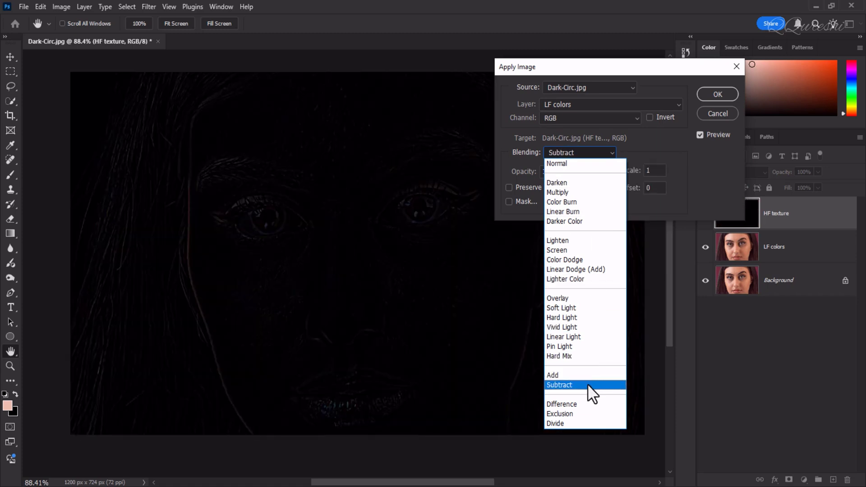
left_click(587, 383)
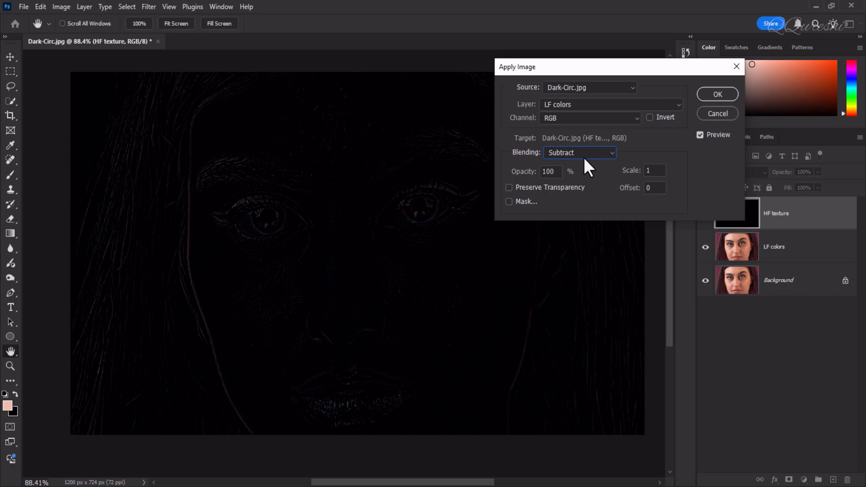
Step: Run Apply Image with scale 1.5 and offset 128, and set the HF texture layer's blend mode to Linear Light
left_click_drag(653, 174, 597, 170)
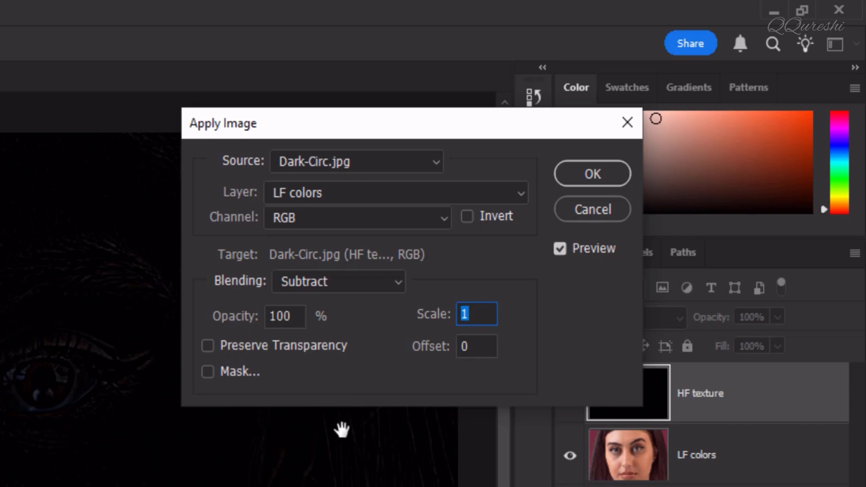
type("1.5")
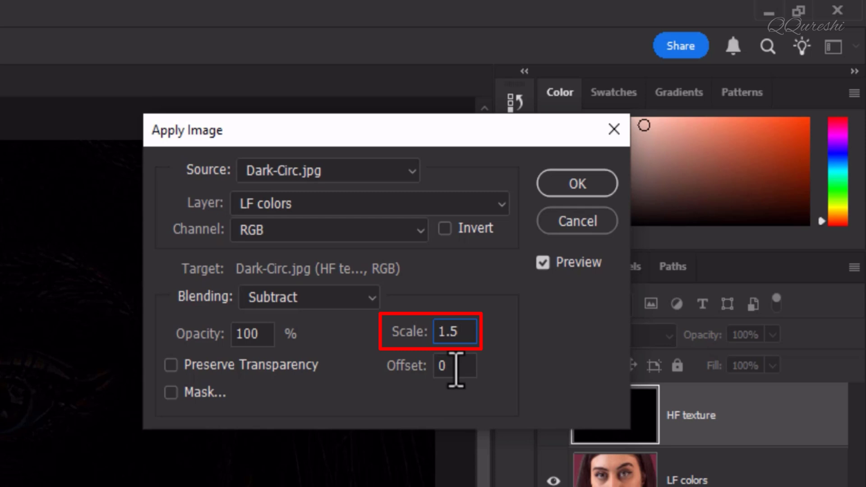
left_click_drag(455, 369, 395, 365)
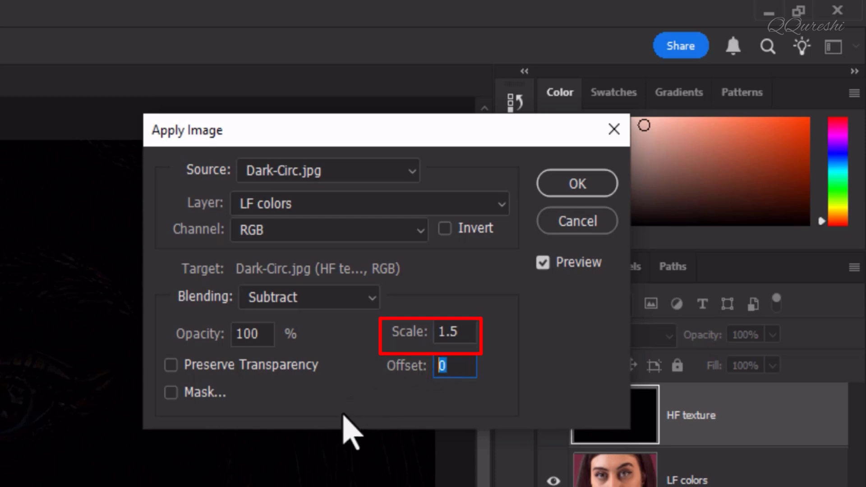
type("128")
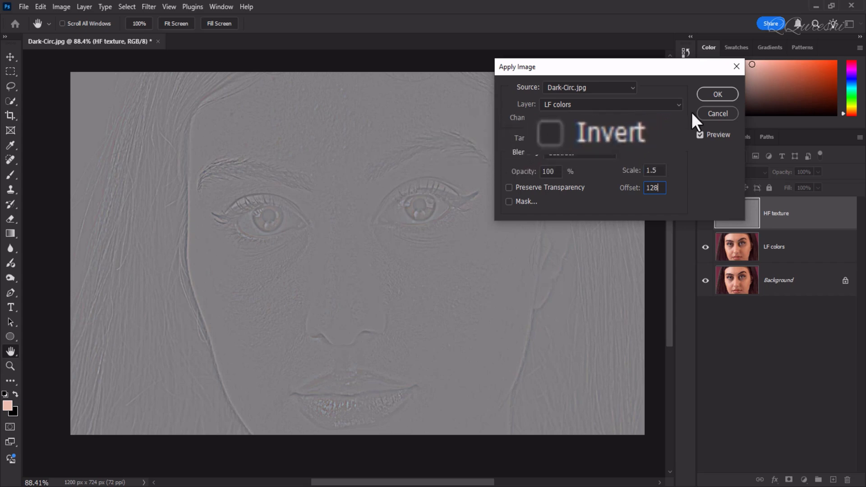
left_click(717, 94)
key("b")
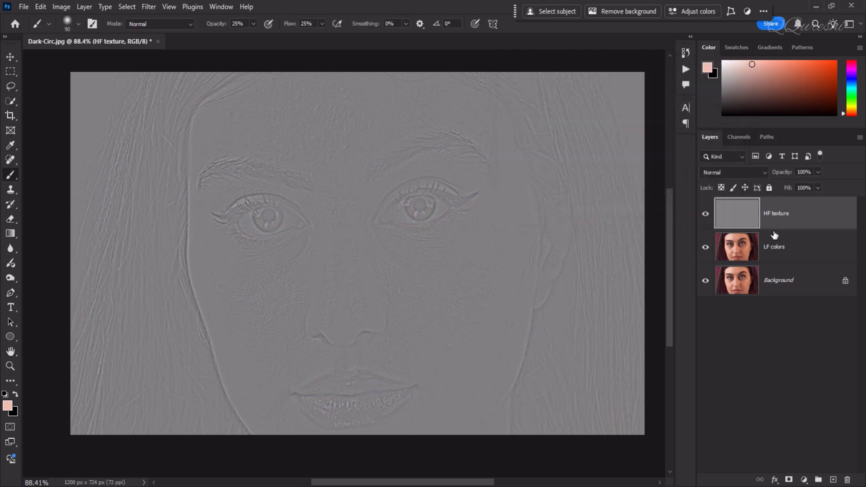
left_click(717, 173)
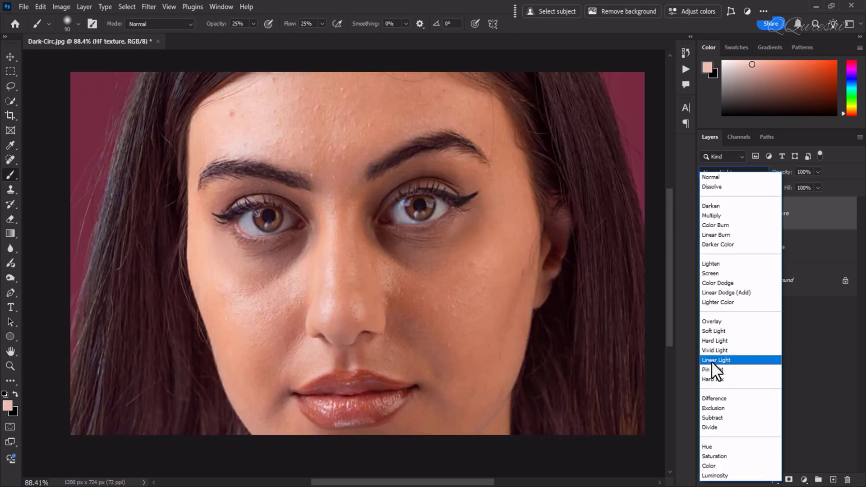
left_click(711, 361)
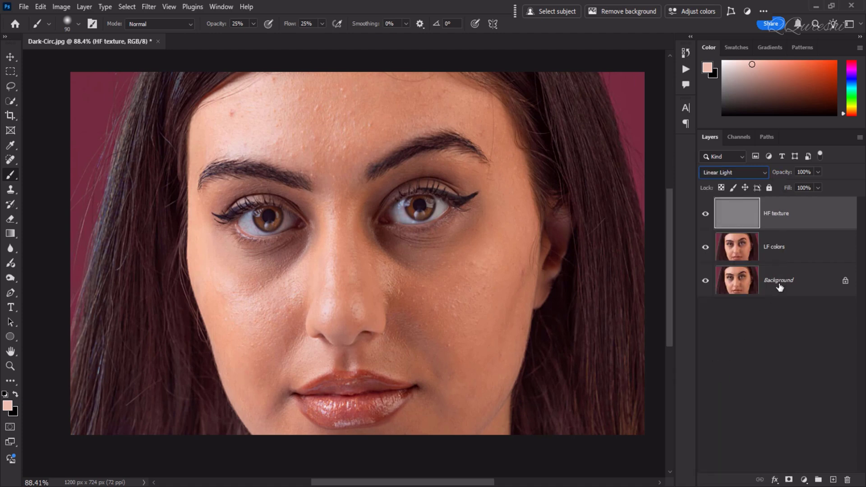
Step: Add a new empty layer directly above LF colors and clip it to the LF colors layer
left_click(774, 250)
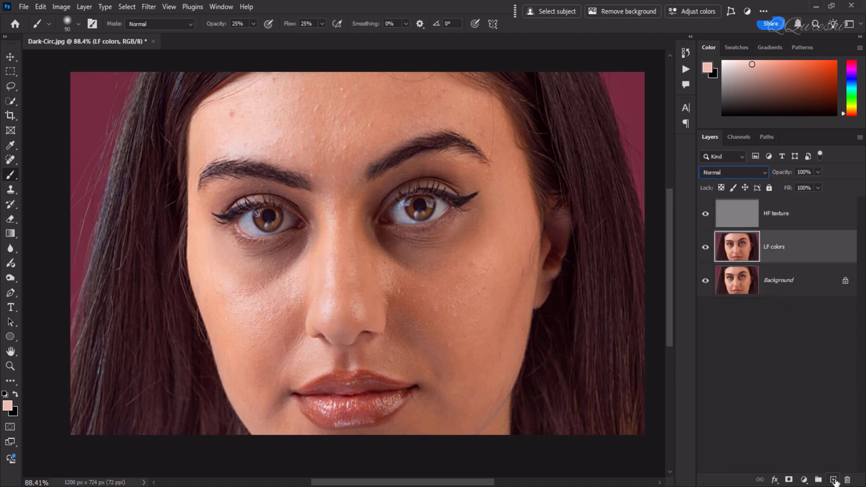
left_click(834, 480)
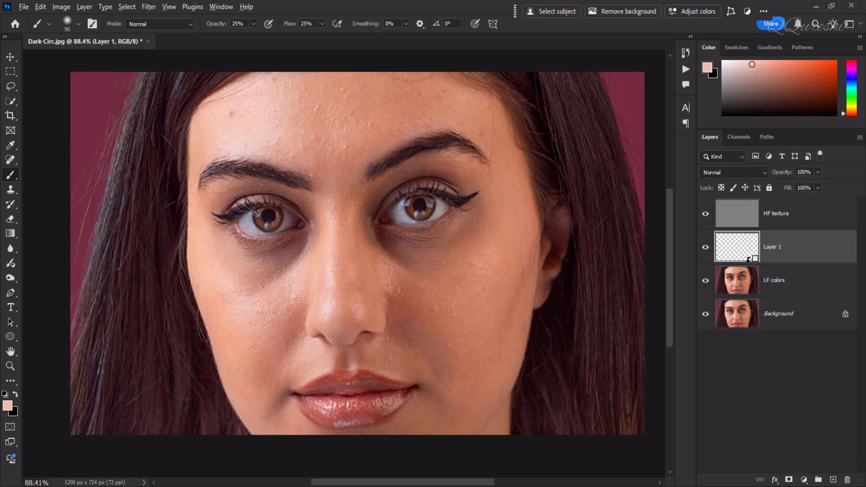
key("ctrl+alt+g")
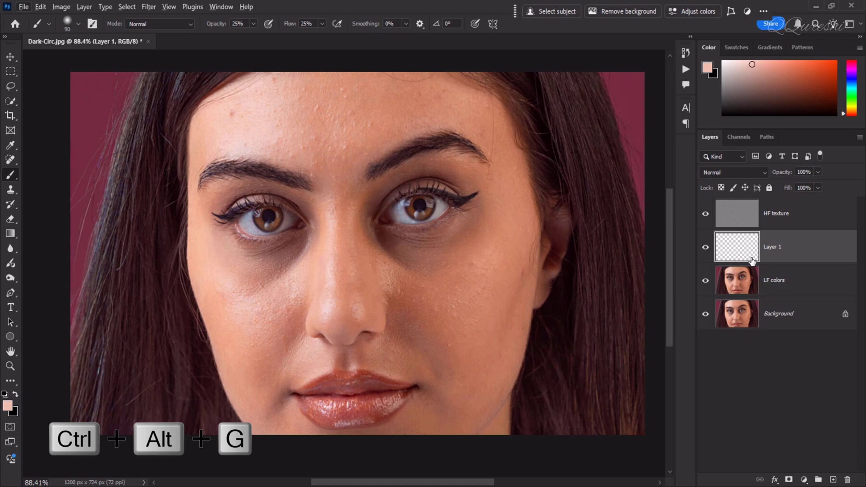
left_click(752, 261, "alt")
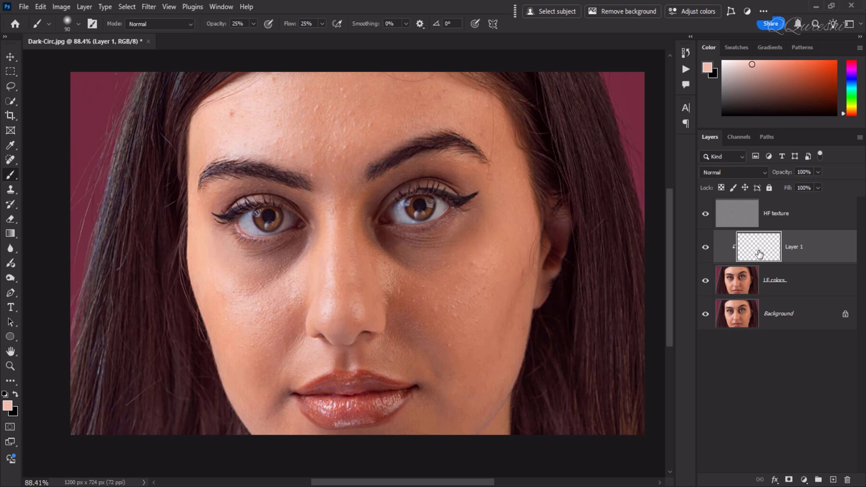
Step: Choose the Brush tool with a soft 90 px tip at 0% hardness
right_click(9, 175)
left_click(29, 177)
left_click(78, 23)
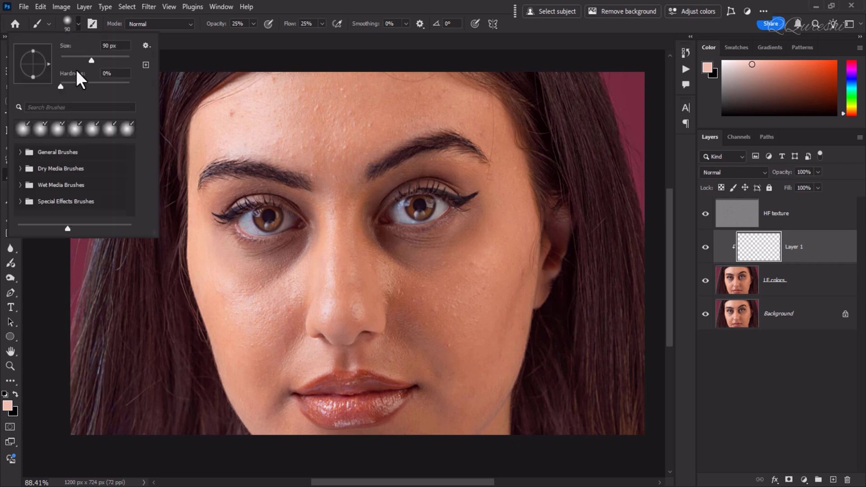
left_click(57, 88)
left_click(225, 37)
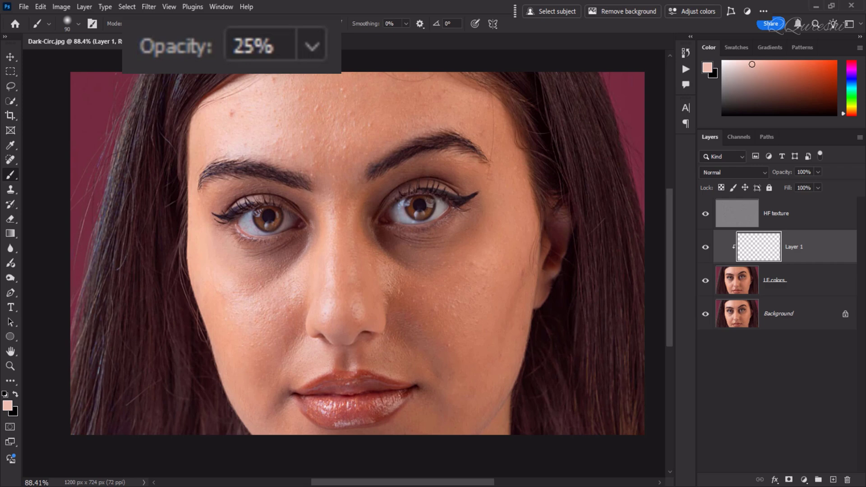
Step: Try the brush at 50% opacity, return it to 25%, and place one test dab on the maroon background beside the hair
key("5")
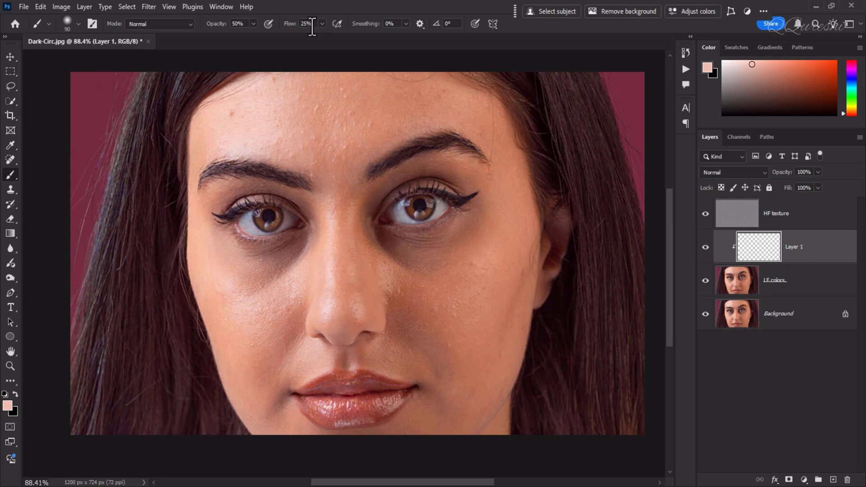
left_click_drag(312, 26, 291, 26)
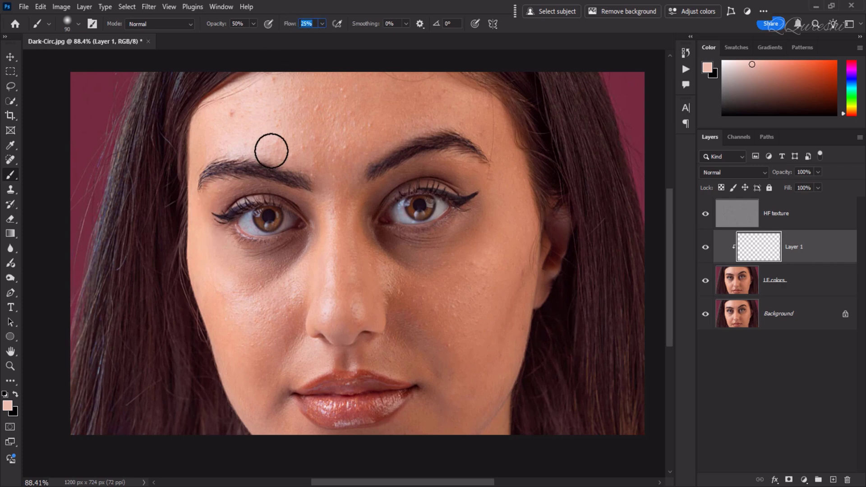
left_click(99, 100)
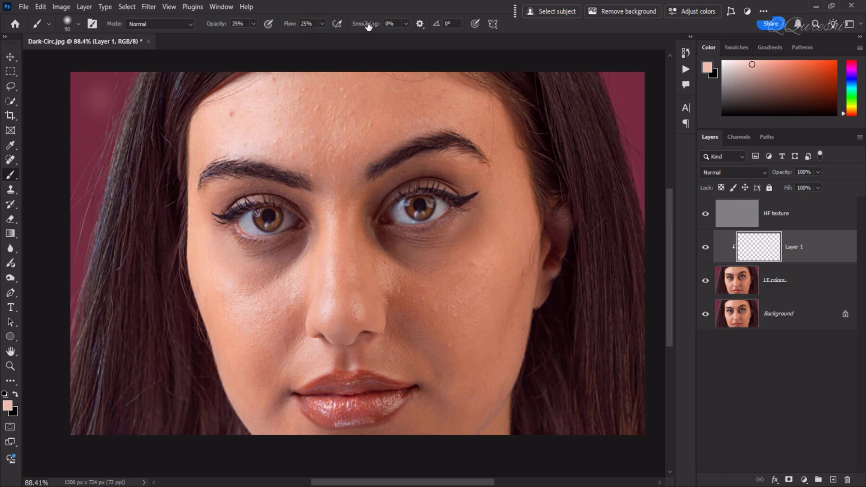
Step: Sample nearby skin tones and paint over the dark circle under the image-left eye and the shadow at the other eye's inner corner
left_click(289, 273, "alt")
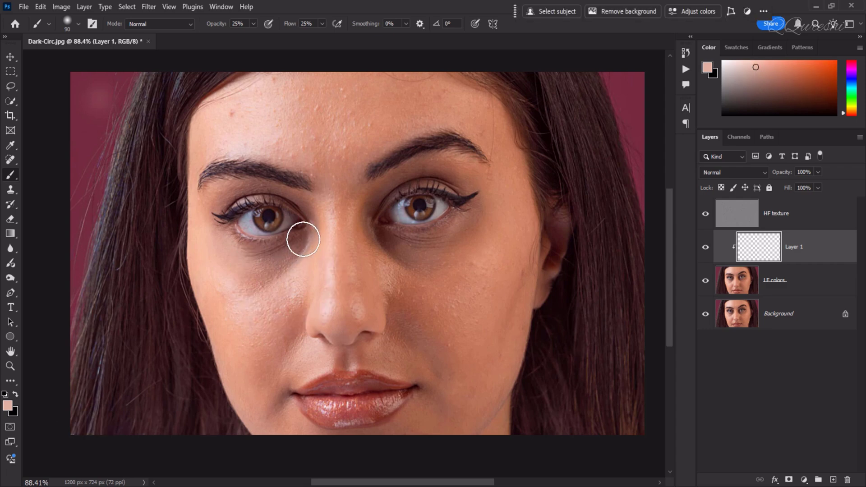
mouse_move(301, 239)
left_mouse_down()
mouse_move(299, 262)
mouse_move(293, 254)
mouse_move(244, 260)
mouse_move(292, 263)
mouse_move(310, 247)
mouse_move(250, 277)
mouse_move(272, 269)
mouse_move(263, 284)
mouse_move(290, 258)
mouse_move(252, 286)
mouse_move(302, 245)
mouse_move(234, 265)
mouse_move(276, 271)
mouse_move(308, 243)
mouse_move(315, 207)
mouse_move(324, 229)
mouse_move(282, 282)
mouse_move(242, 285)
mouse_move(279, 270)
mouse_move(218, 262)
mouse_move(308, 262)
mouse_move(255, 267)
left_mouse_up()
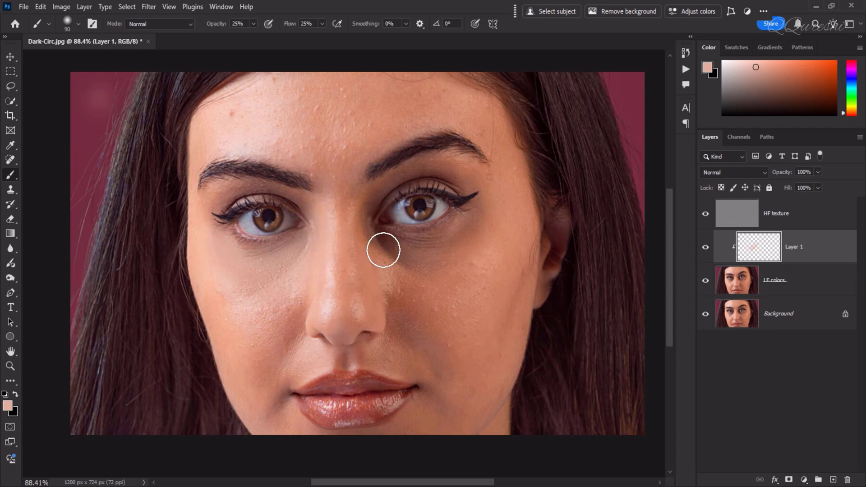
left_click(390, 270, "alt")
mouse_move(385, 256)
left_mouse_down()
mouse_move(457, 233)
mouse_move(442, 244)
mouse_move(482, 217)
mouse_move(453, 247)
mouse_move(387, 249)
mouse_move(425, 254)
mouse_move(361, 237)
left_mouse_up()
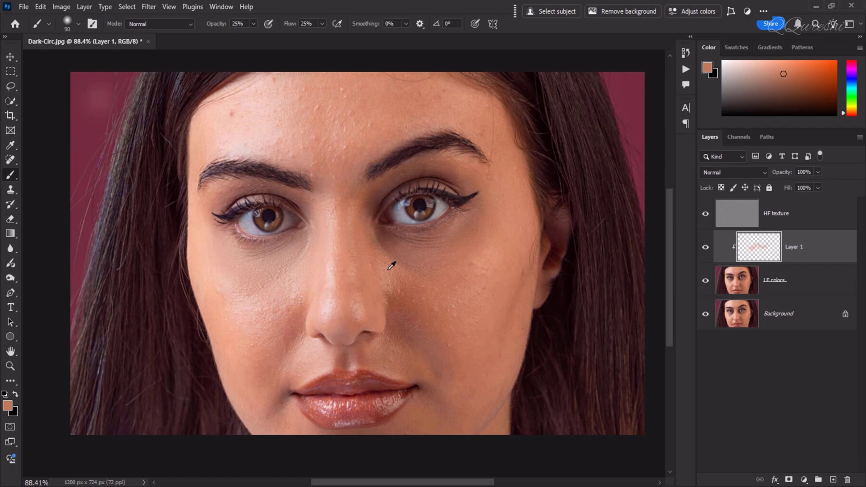
Step: Resample skin tones from the nose and cheek and paint over the remaining dark area under the image-right eye
left_click(362, 202, "alt")
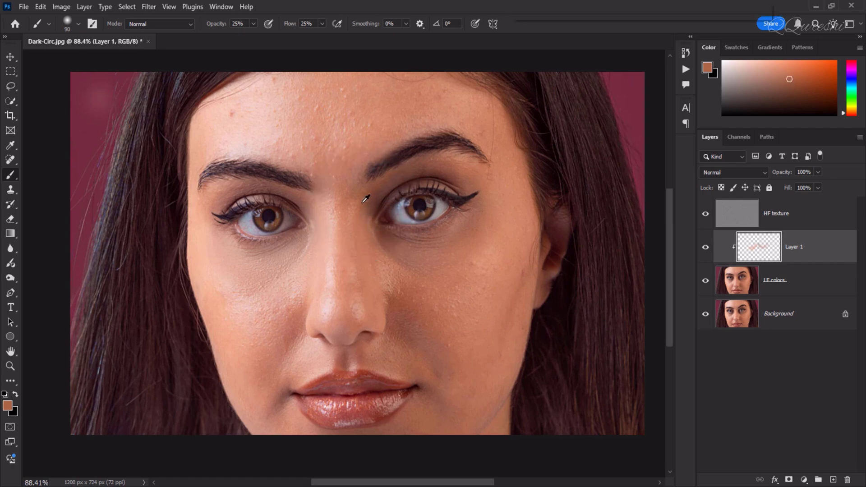
left_click(373, 260, "alt")
left_click(486, 237, "alt")
mouse_move(446, 260)
left_mouse_down()
mouse_move(487, 208)
mouse_move(450, 266)
left_mouse_up()
left_click(406, 277, "alt")
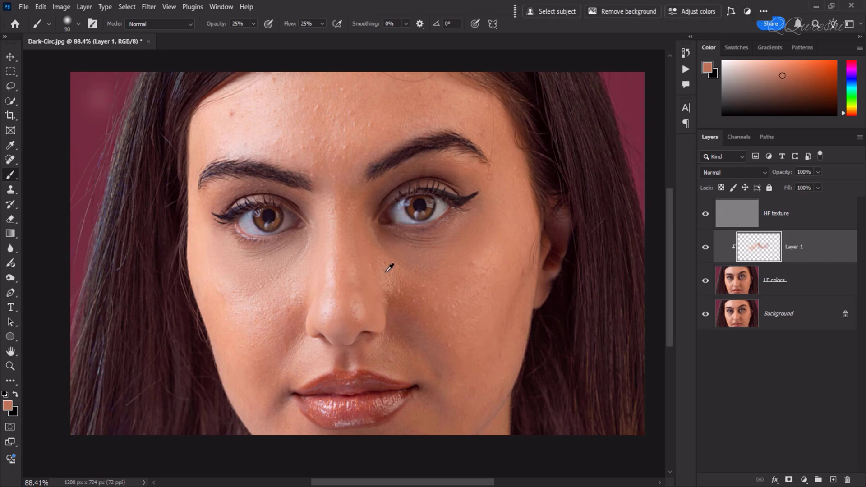
left_click(351, 273, "alt")
left_click_drag(392, 257, 417, 253)
left_click(358, 268, "alt")
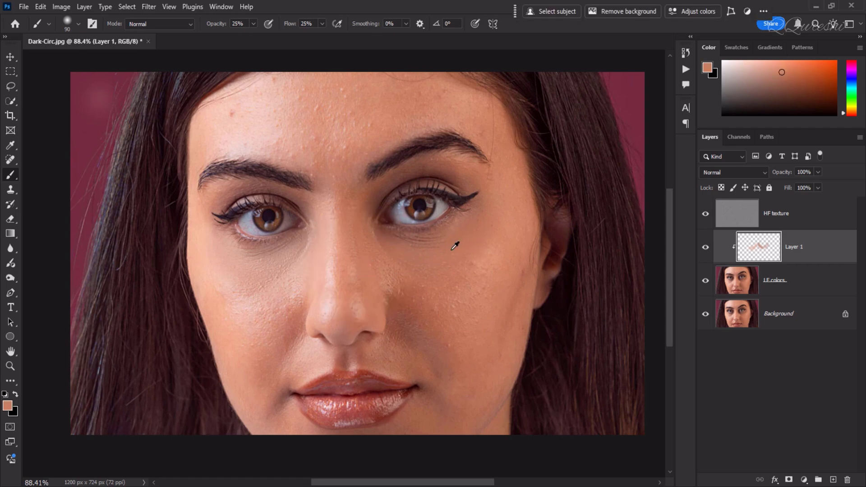
Step: Sample skin tones under the image-left eye with the HF texture layer hidden to blend the retouch, and show that layer again
left_click(285, 268, "alt")
left_click(705, 216)
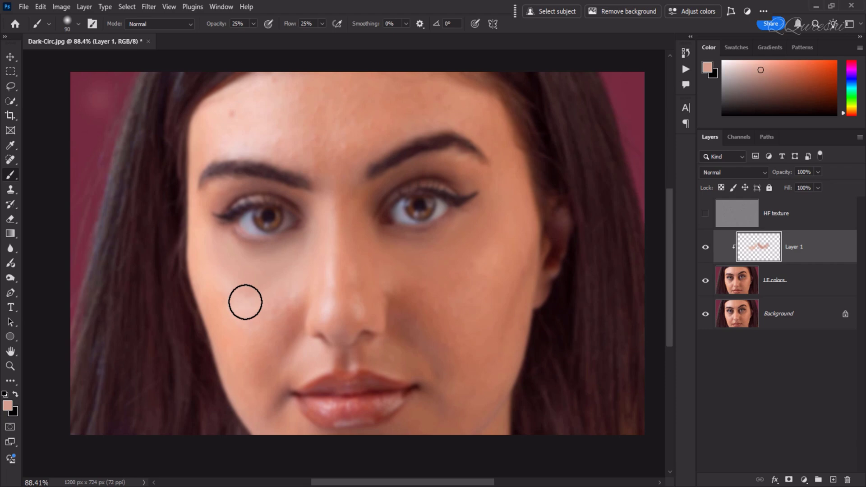
left_click(293, 282, "alt")
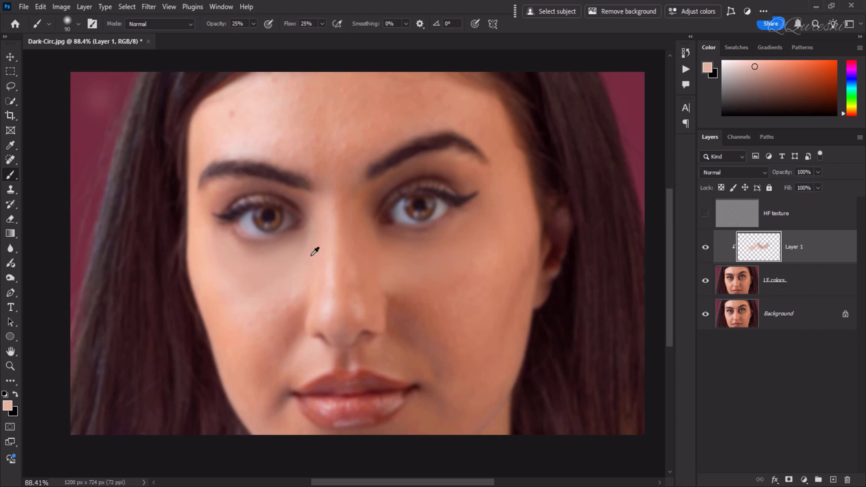
left_click(705, 213)
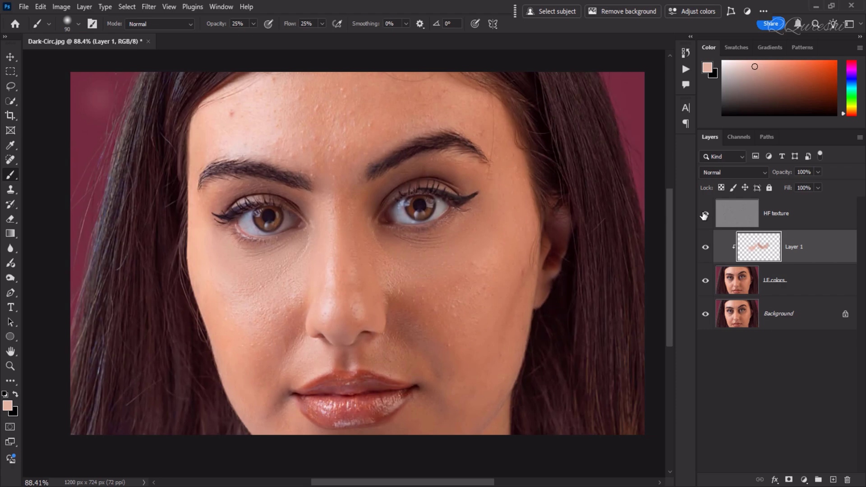
Step: Compare the under-eye area with the painted Layer 1 hidden and shown
left_click(706, 248)
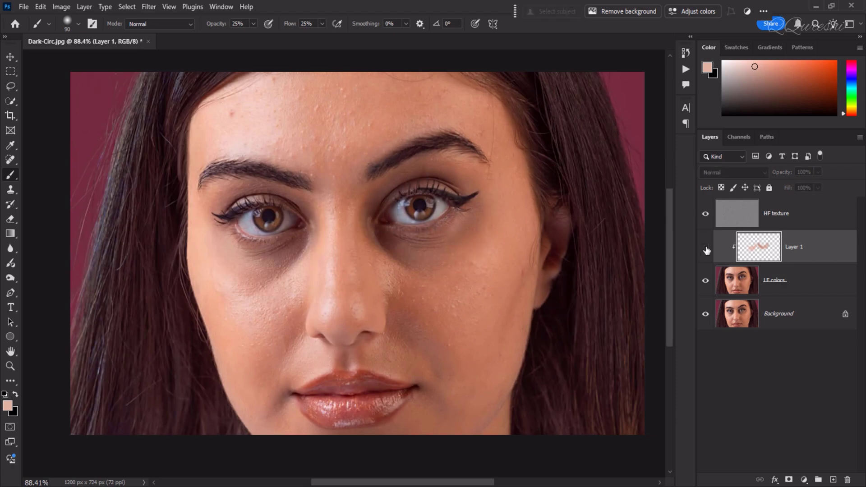
left_click(705, 249)
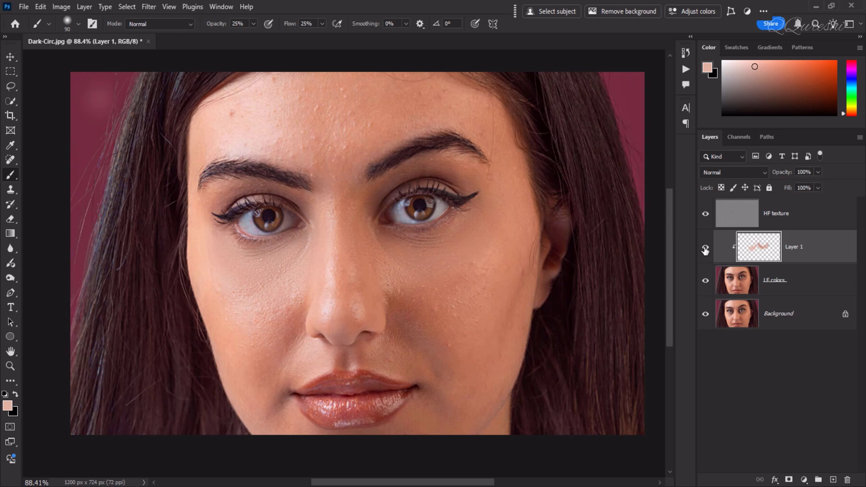
Step: Group the HF texture, Layer 1 and LF colors layers into a single group above the Background
key("ctrl+g")
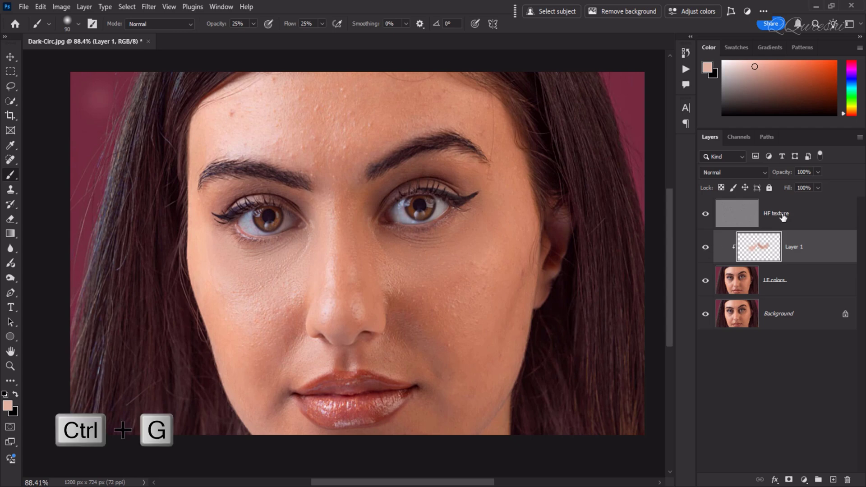
left_click(783, 217)
left_click(778, 281, "shift")
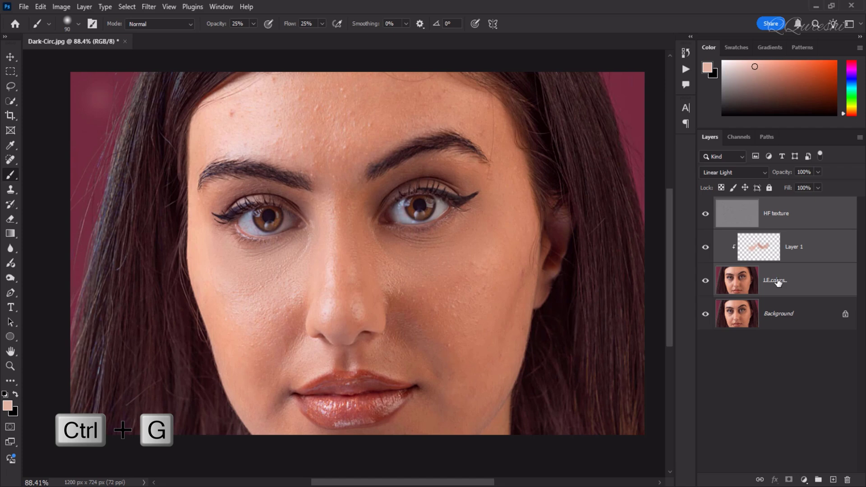
key("ctrl+g")
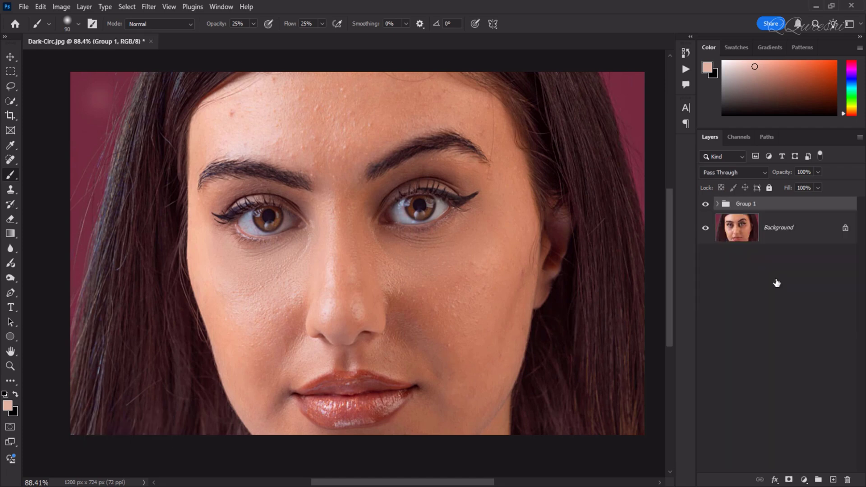
key("ctrl+g")
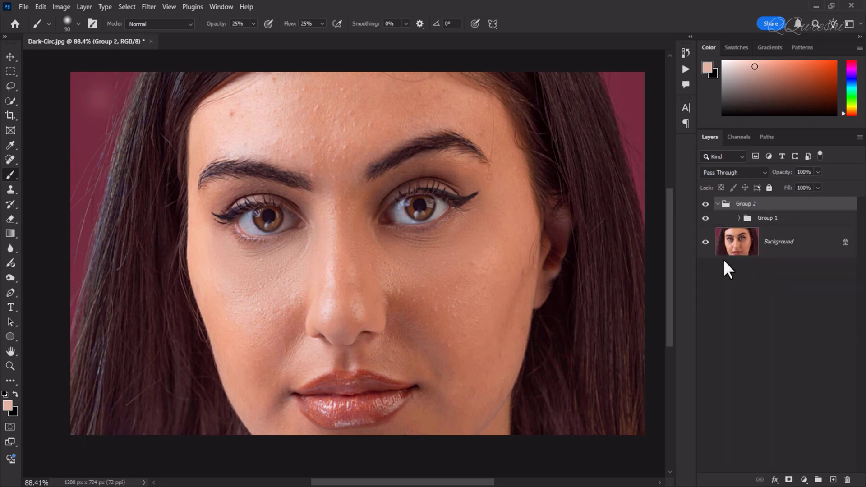
key("ctrl+z")
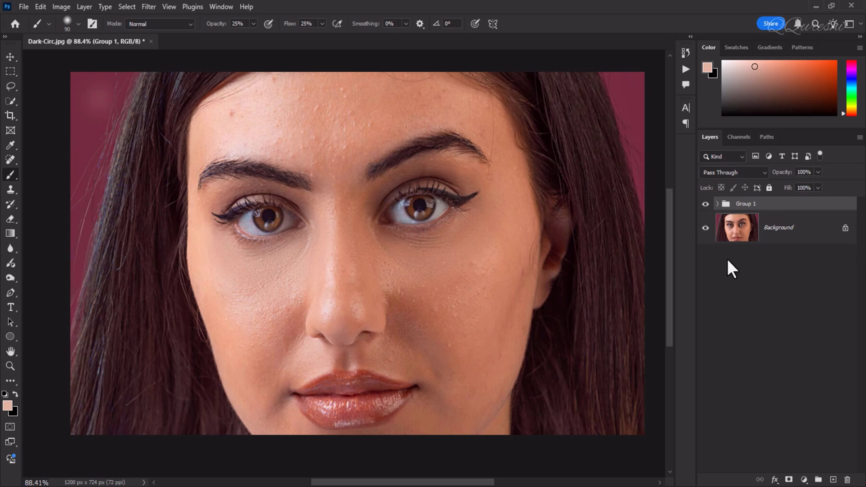
Step: Check the layers inside the group and compare the portrait with the group hidden and shown
left_click(718, 204)
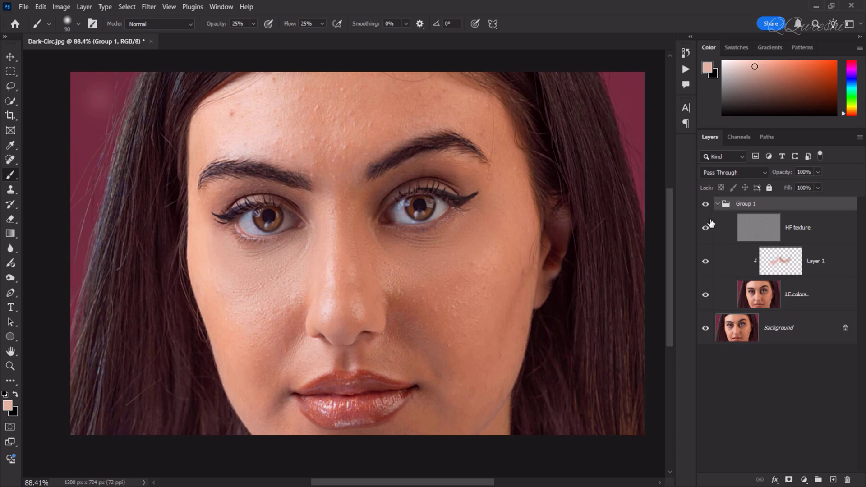
left_click(717, 204)
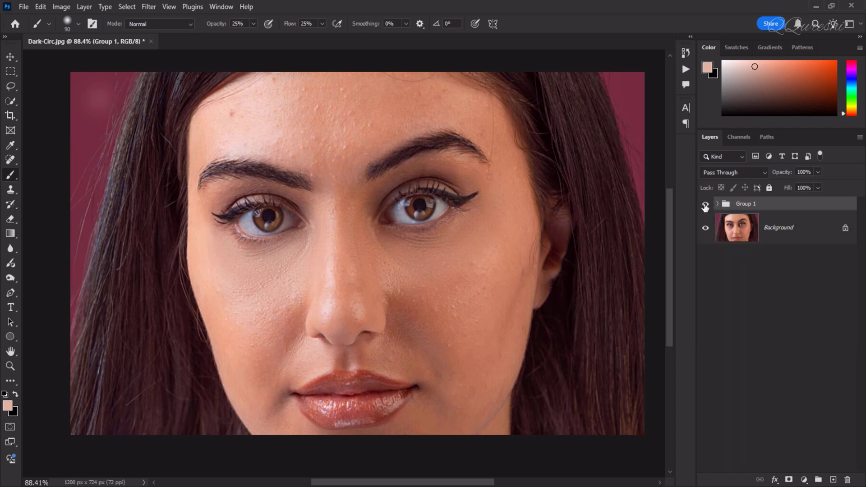
left_click(706, 205)
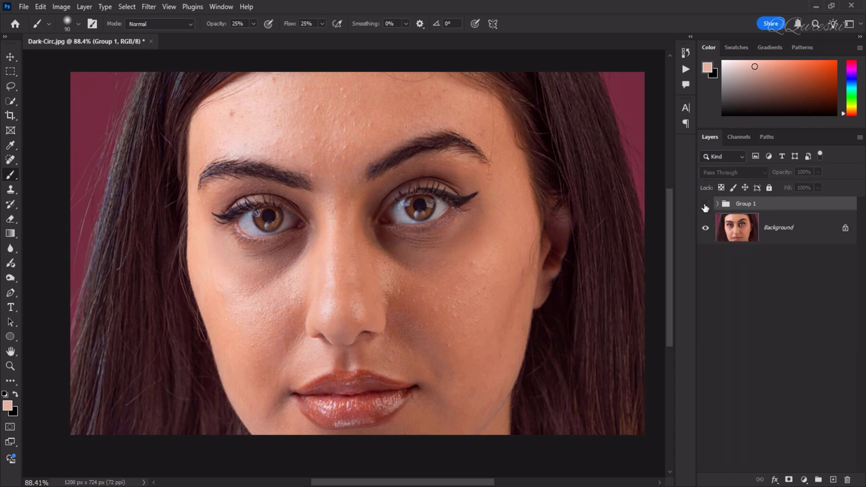
left_click(706, 205)
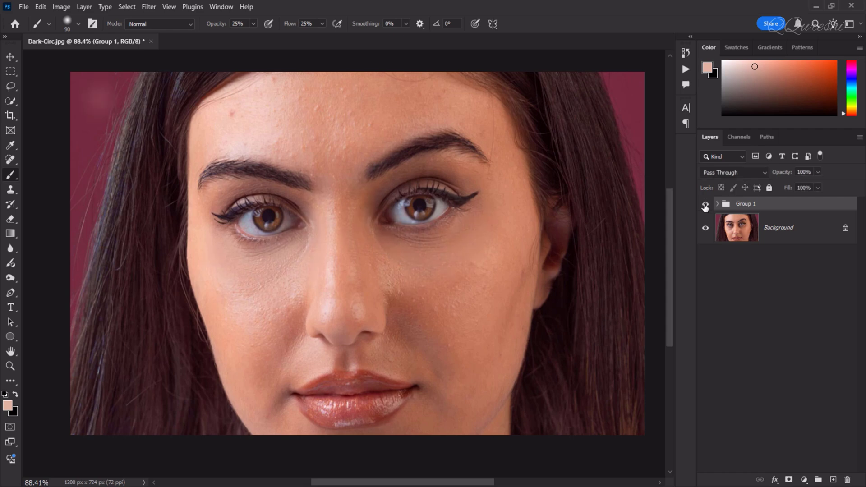
Step: Lower the opacity of the HF texture layer inside the group to 80%
left_click(718, 204)
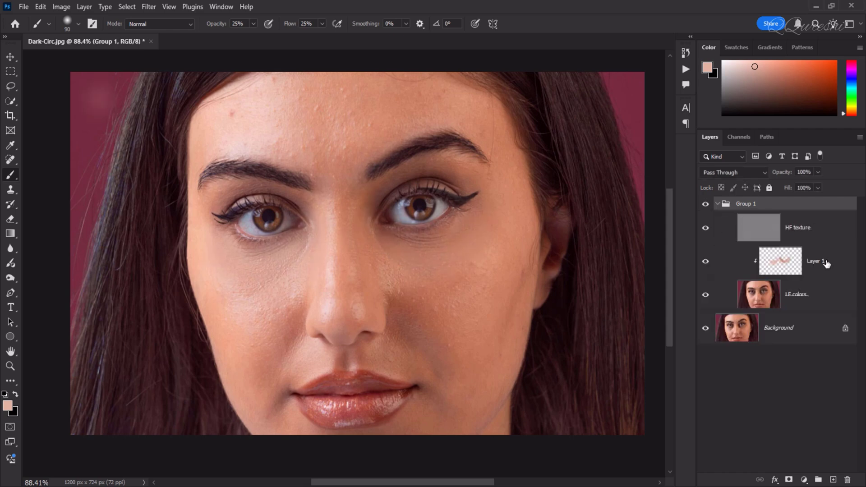
left_click(798, 231)
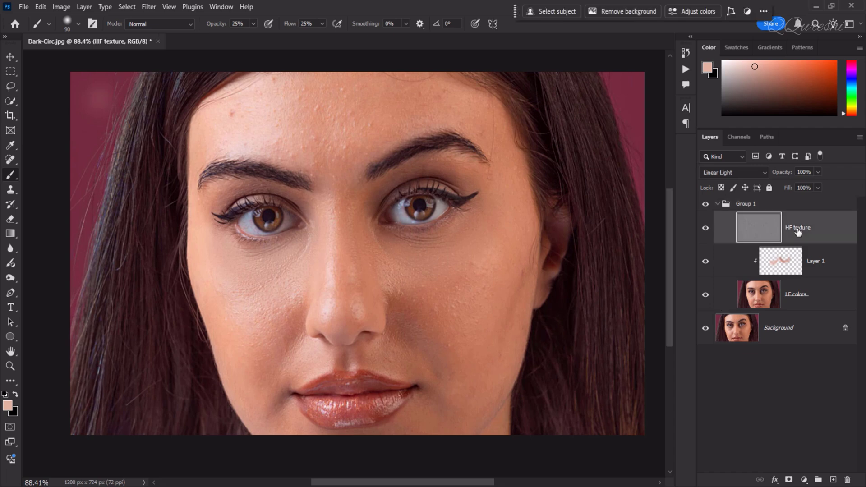
left_click(817, 172)
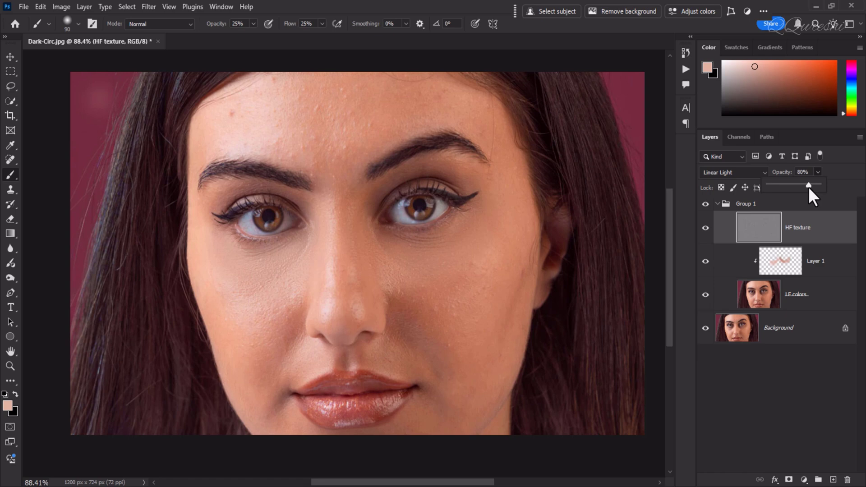
Step: Collapse the group and toggle its visibility to compare the softened retouch with the original portrait
left_click(705, 204)
left_click(706, 204)
left_click(716, 204)
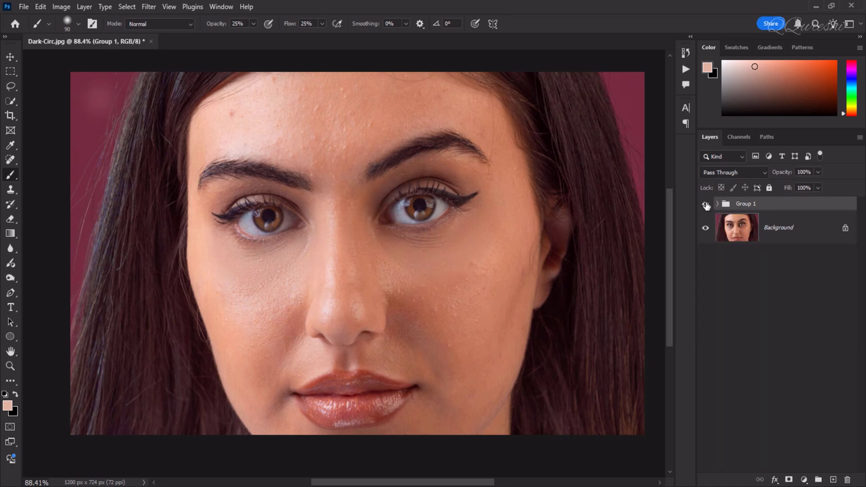
left_click(706, 205)
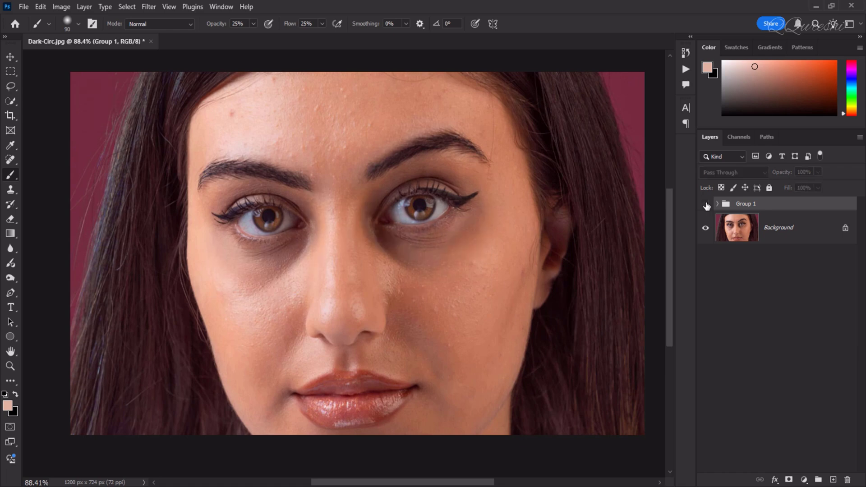
left_click(706, 205)
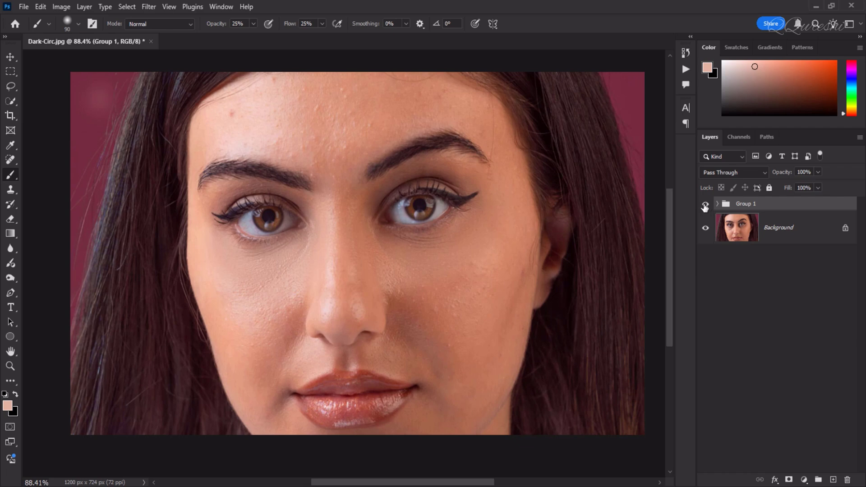
left_click(705, 205)
left_click(705, 207)
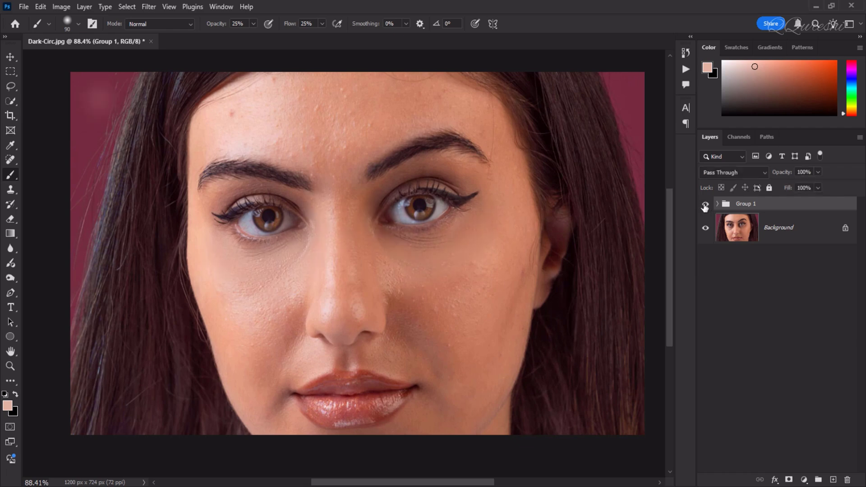